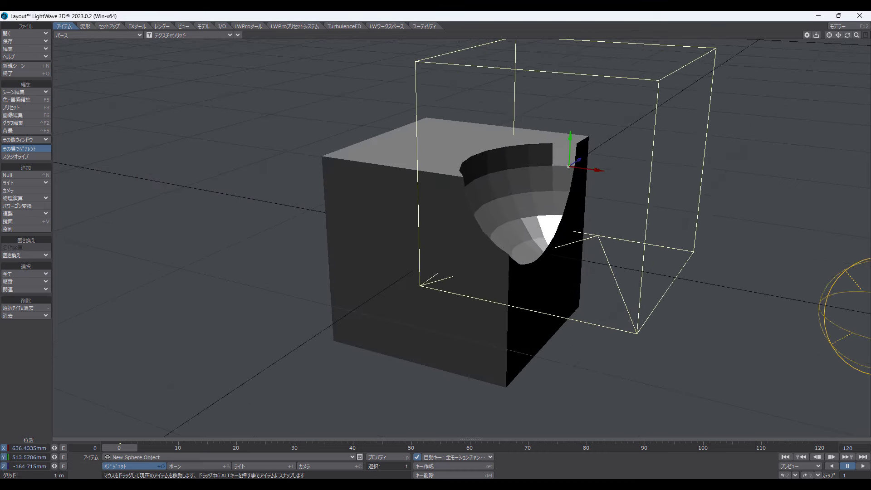
Move the cutting sphere object to a new position across the cube's upper corner.
drag(568, 166, 485, 222)
click(420, 227)
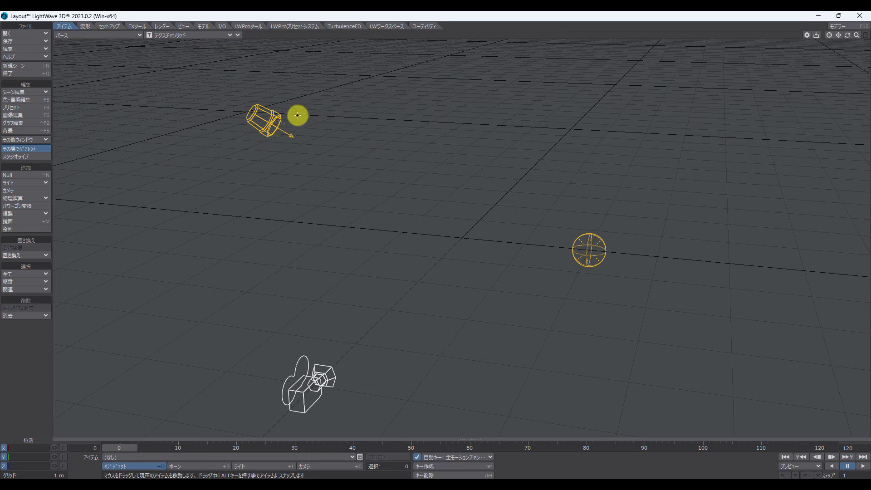
Create a box object 1 m wide, high and deep, centred at the origin.
click(204, 26)
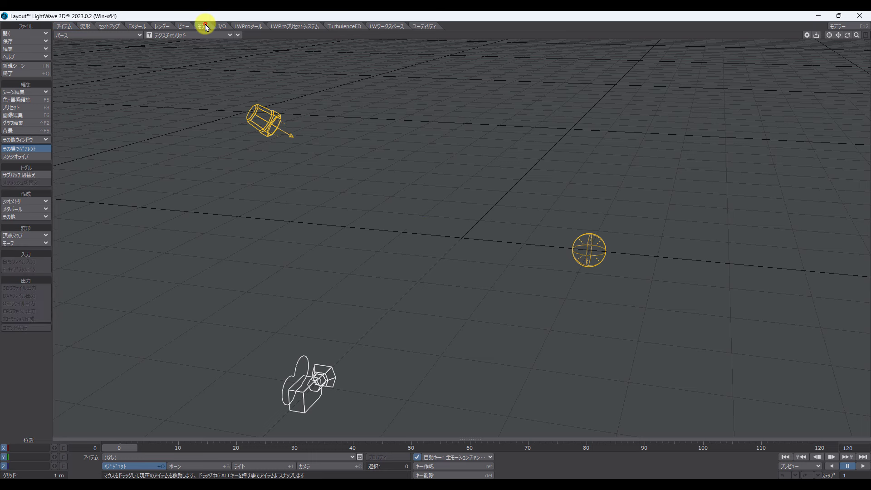
click(36, 202)
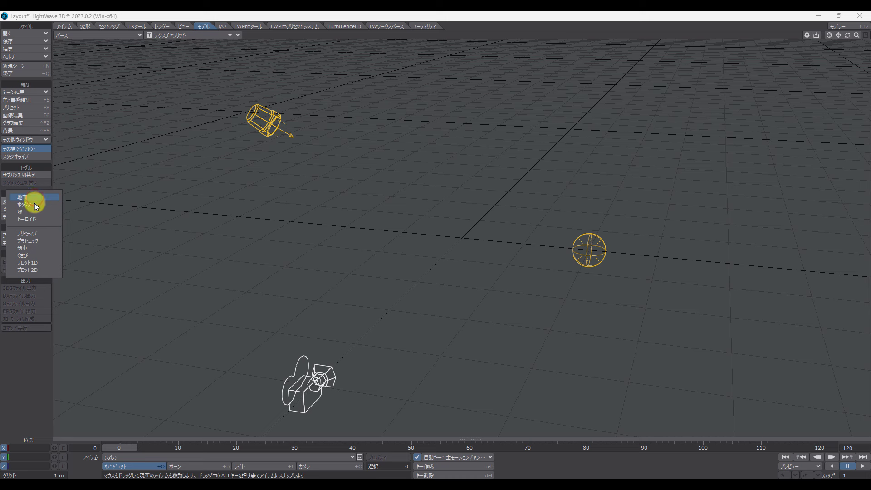
click(39, 205)
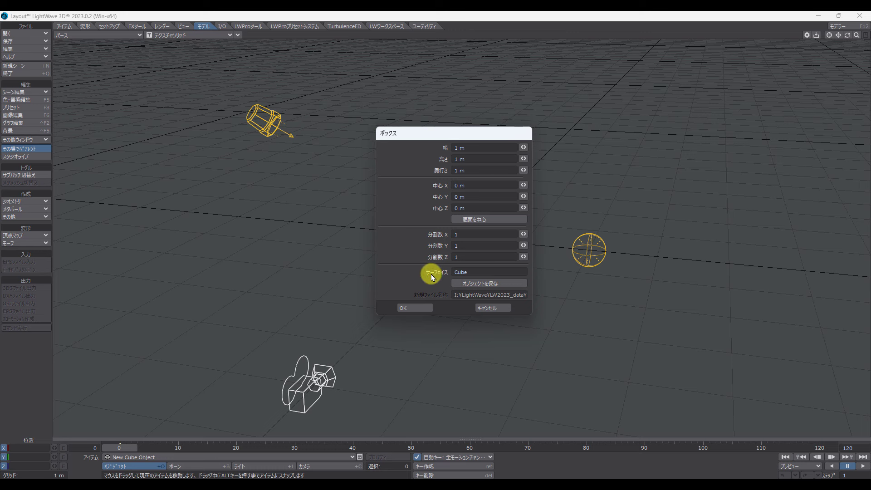
click(420, 309)
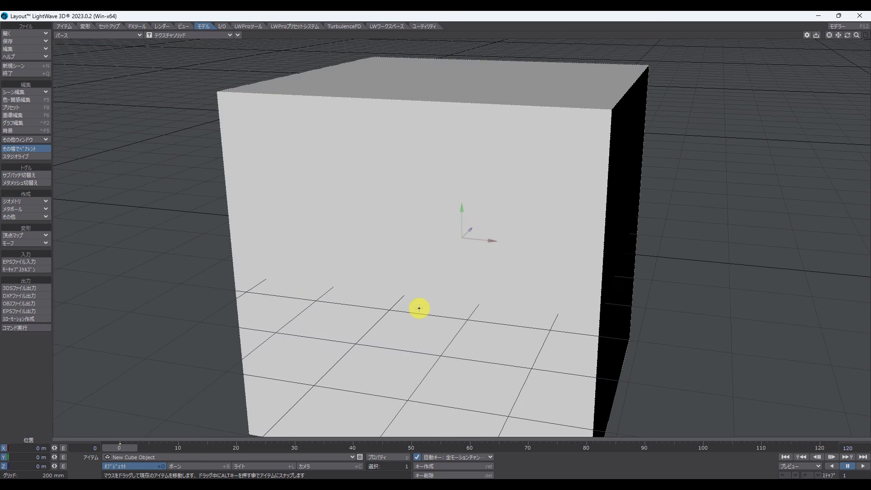
Create a globe-type sphere object with 500 mm radii, 24 sides and 12 segments, centred at the origin.
click(40, 201)
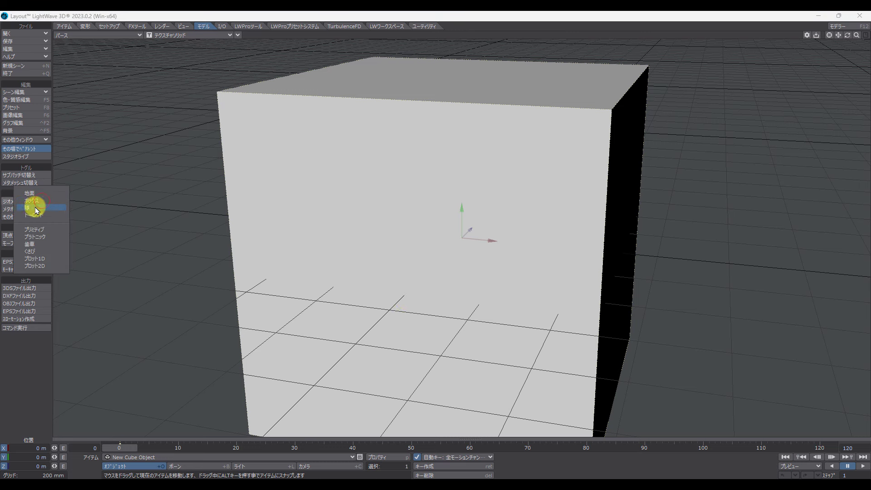
click(37, 208)
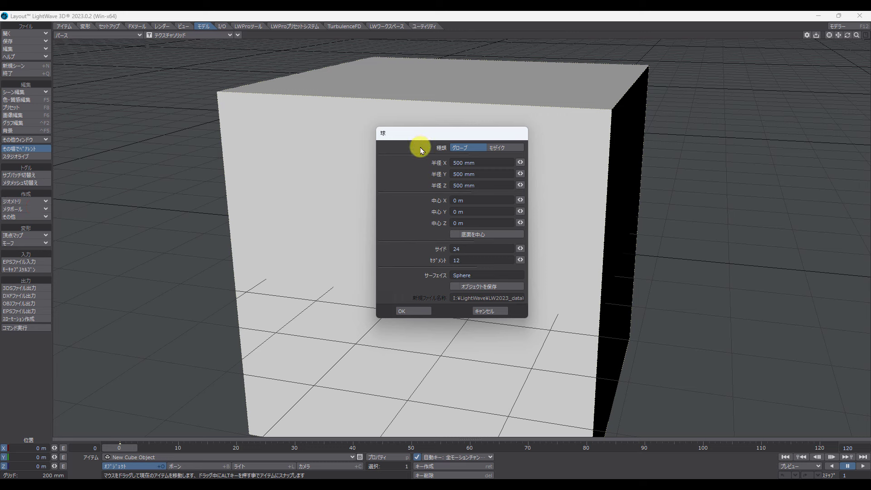
click(411, 312)
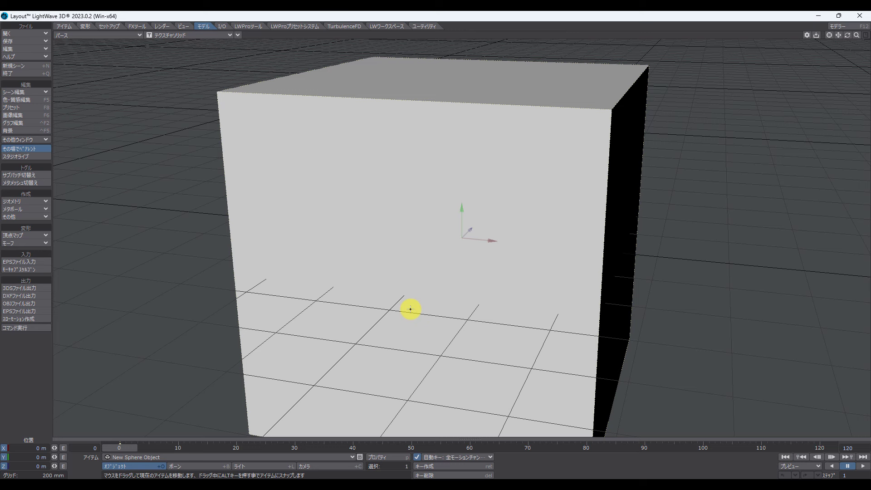
Add a null object named Null to the scene.
click(64, 26)
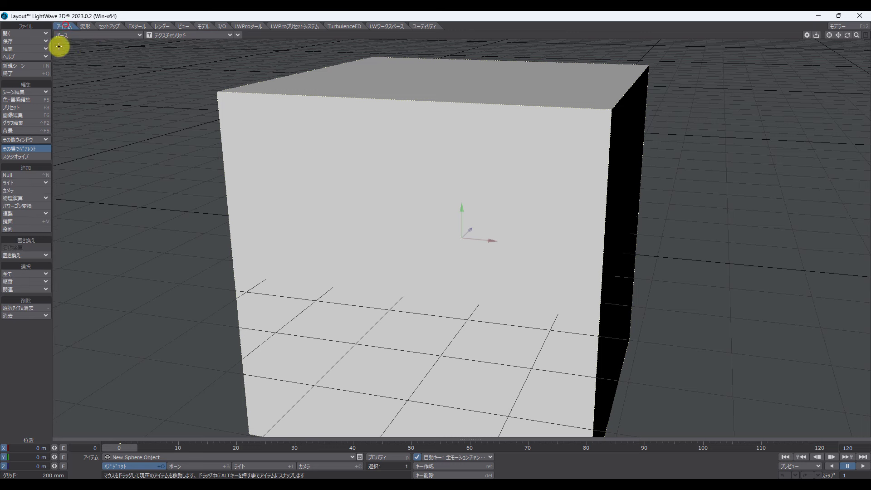
click(27, 175)
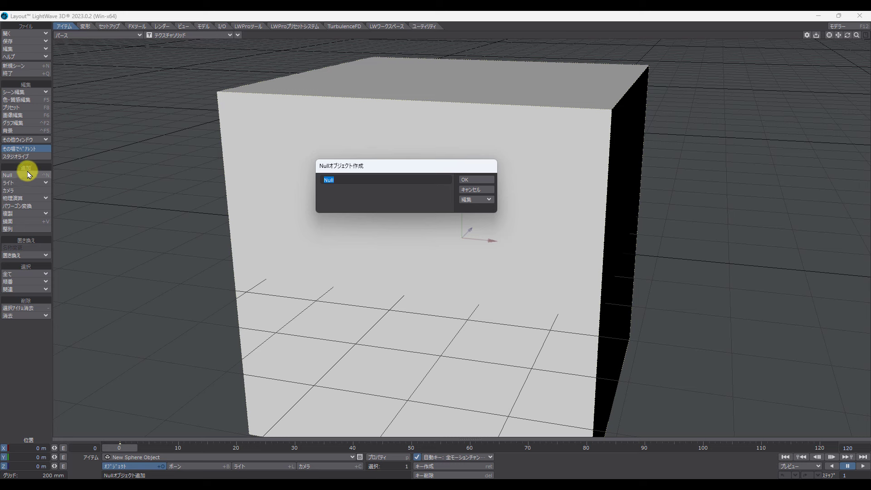
click(372, 168)
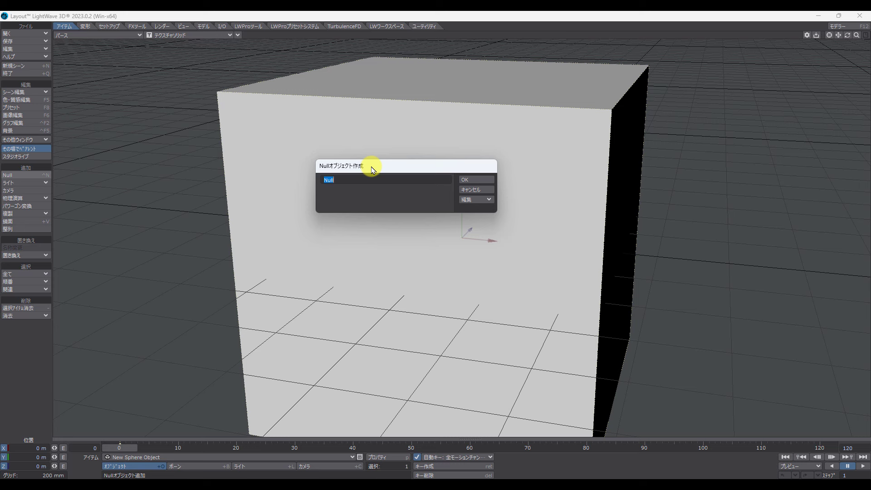
click(472, 179)
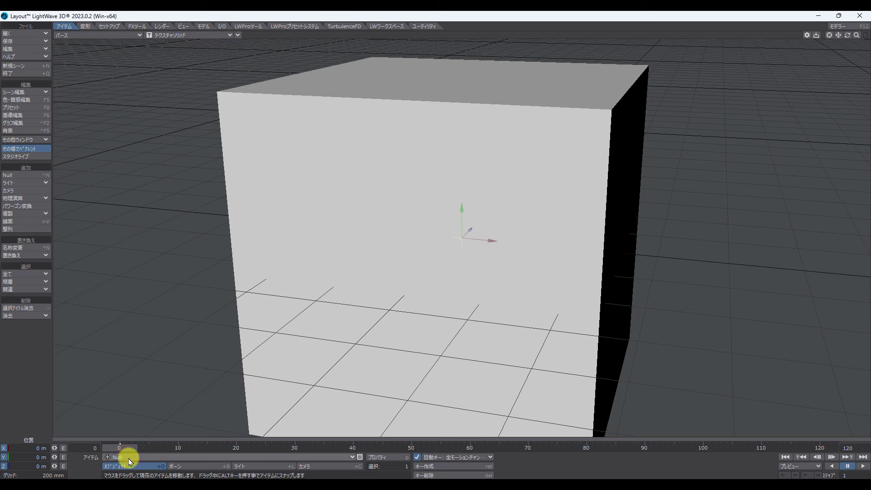
Add the Procedural Geometry (プロシージャルジオメトリ) modifier to the null object.
click(392, 460)
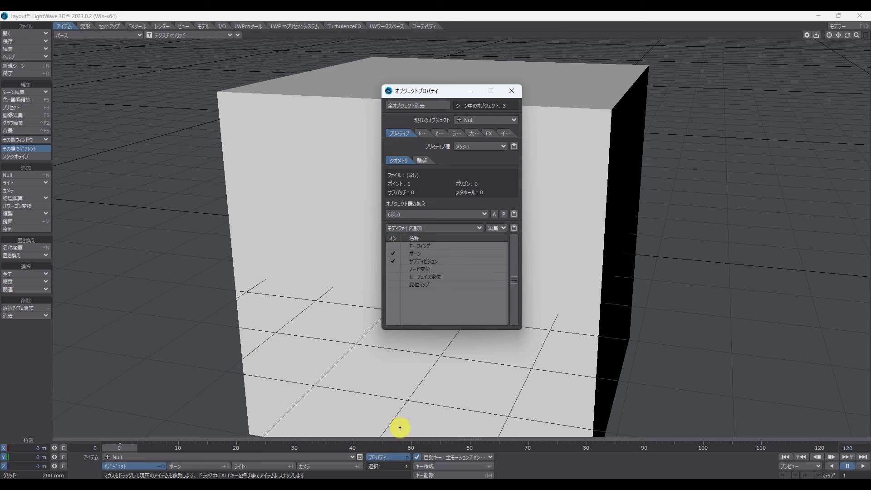
click(444, 229)
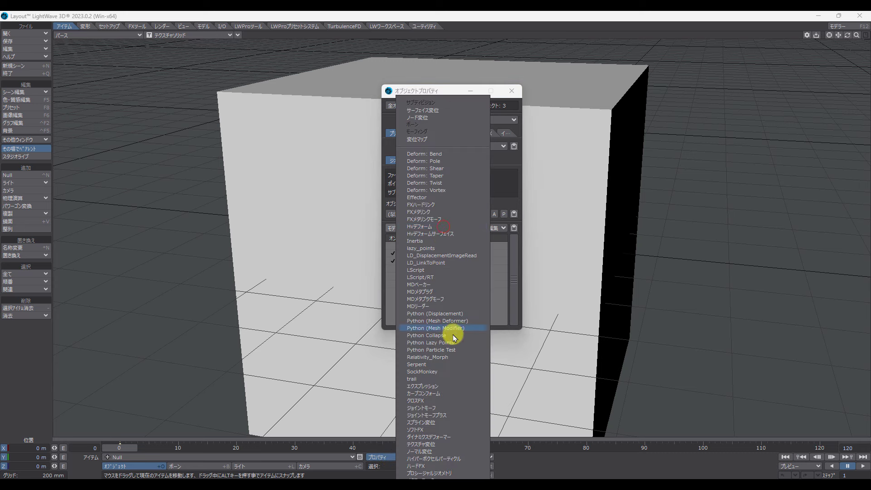
click(425, 474)
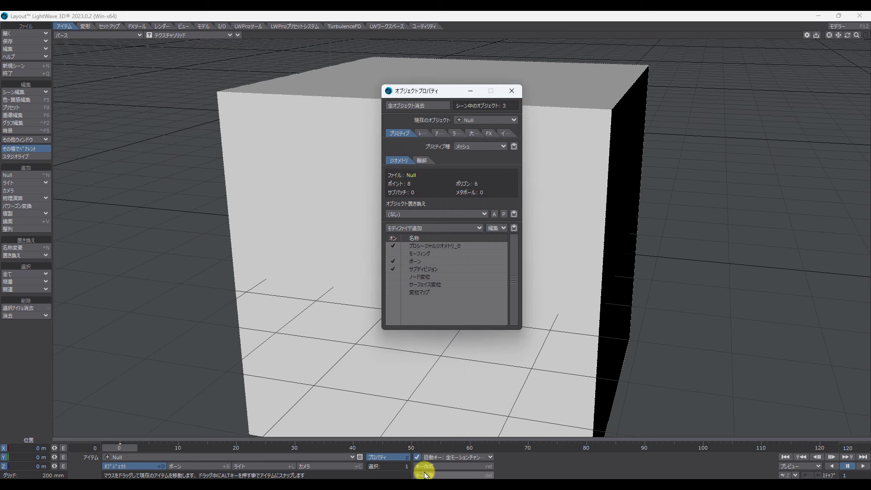
Open the null's Procedural Geometry node graph and delete its Primitive Geometry node.
double_click(436, 246)
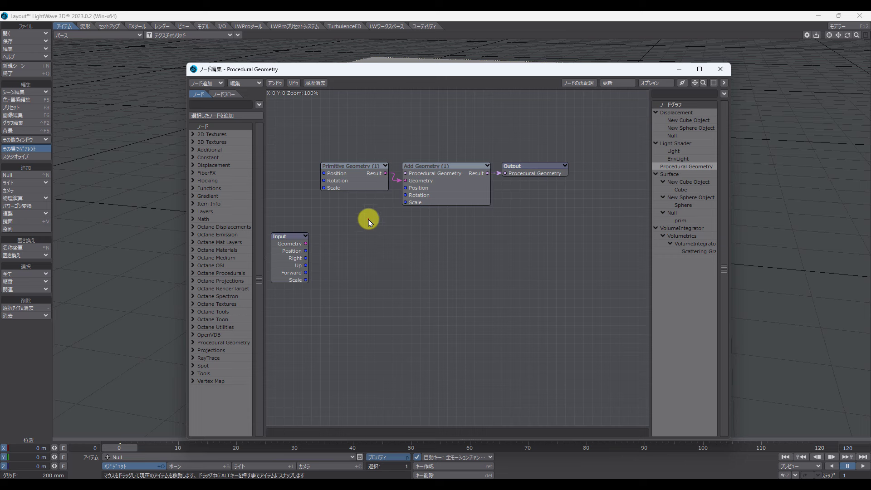
drag(369, 219, 335, 165)
key(Delete)
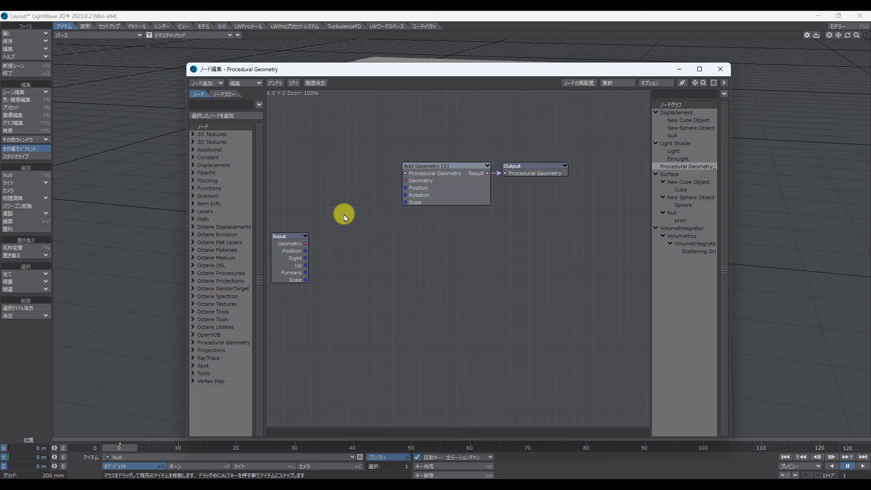
Add a Boolean CSG node from the Procedural Geometry category to the graph.
click(230, 345)
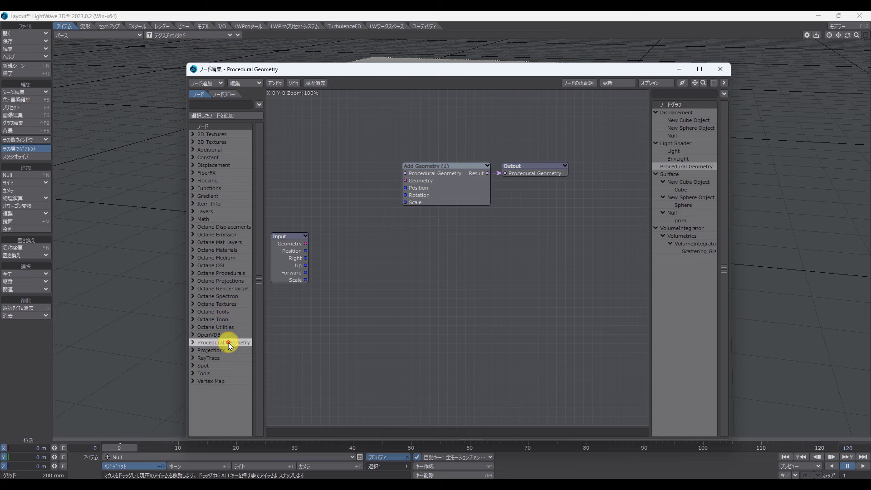
double_click(230, 344)
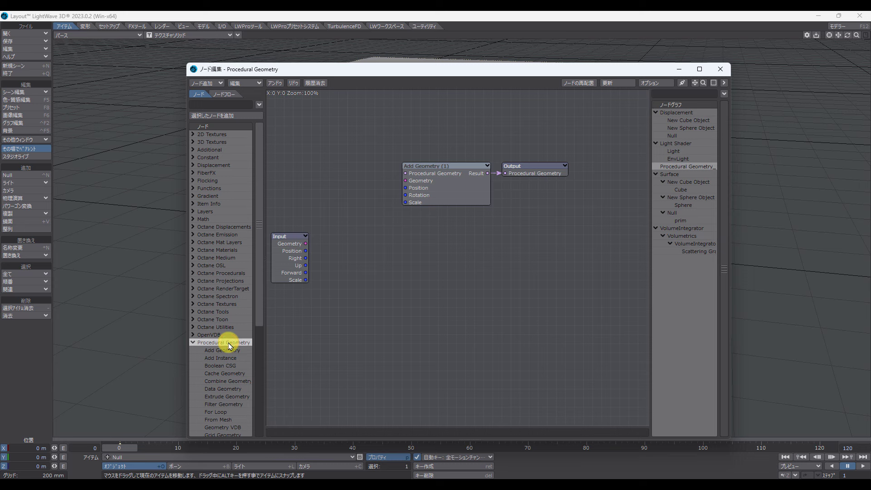
scroll(230, 346, down, 3)
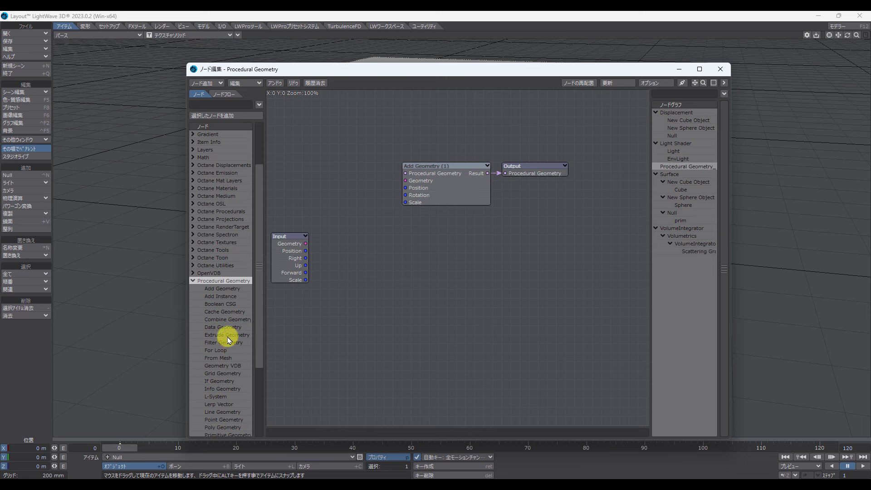
double_click(224, 305)
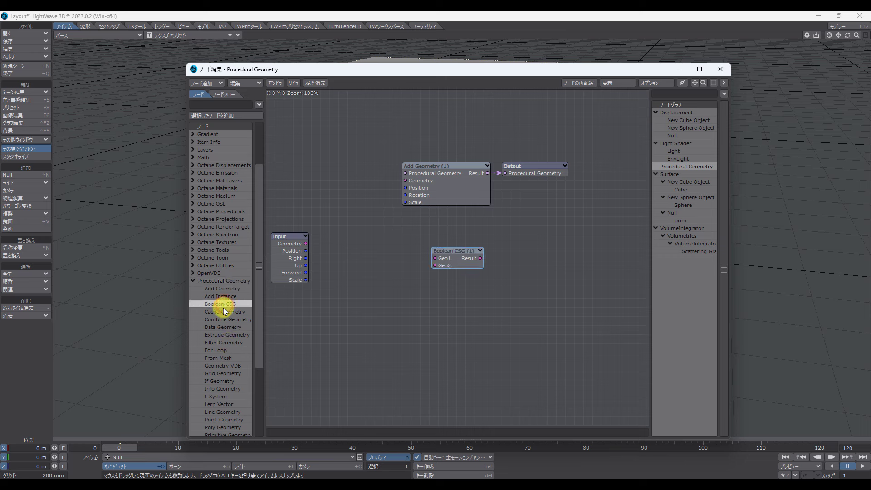
Add two From Mesh nodes and arrange them one above the other below the Boolean CSG node.
double_click(223, 358)
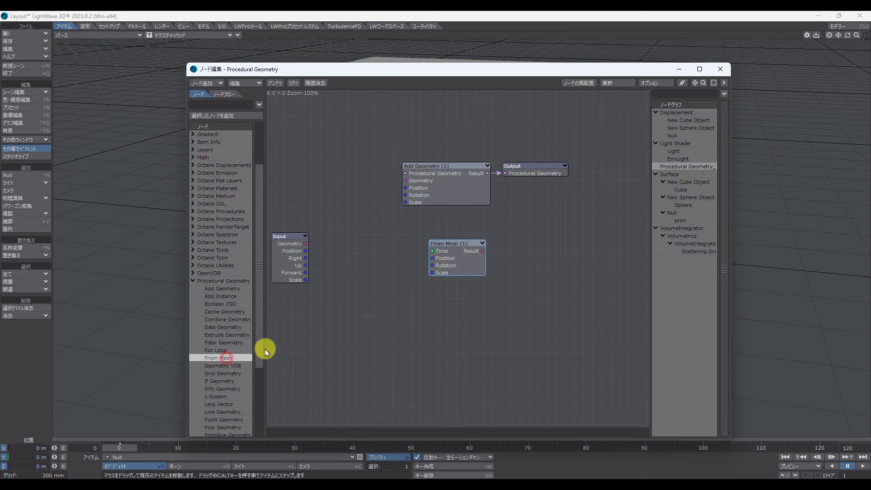
drag(447, 248, 449, 298)
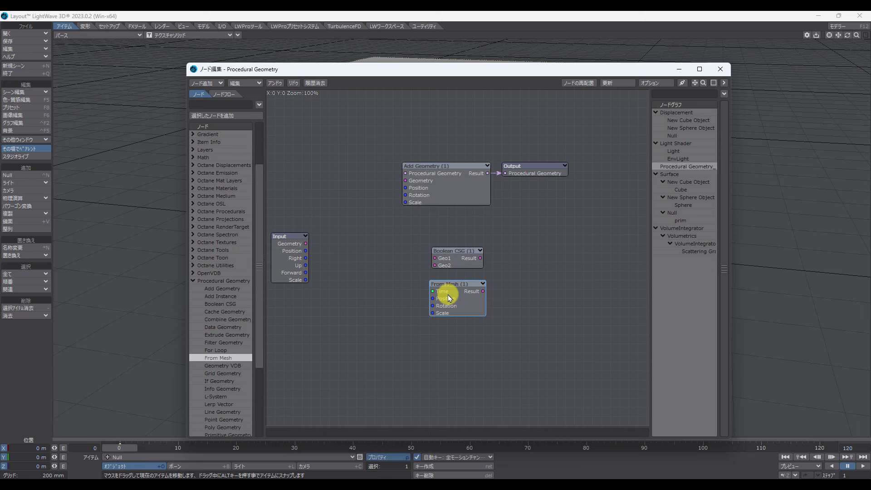
double_click(222, 359)
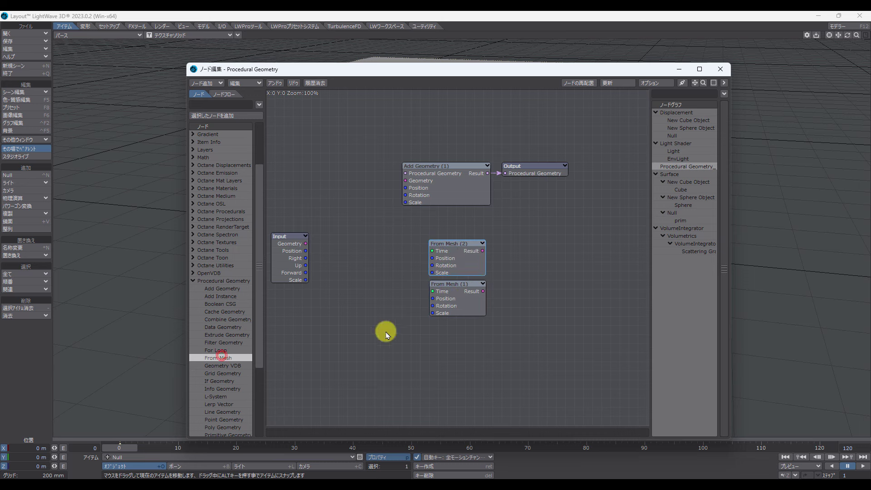
drag(462, 260, 462, 349)
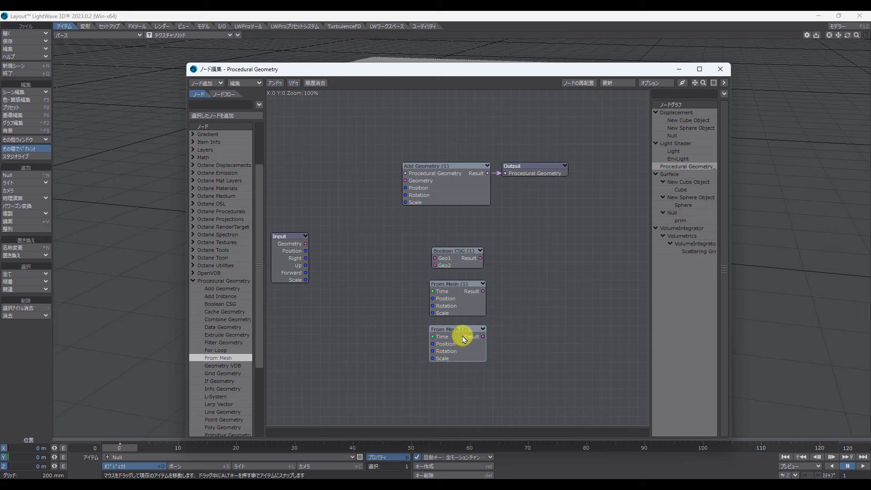
Set the source item of the From Mesh (1) node to New Cube Object.
double_click(454, 302)
drag(454, 333, 427, 207)
click(453, 214)
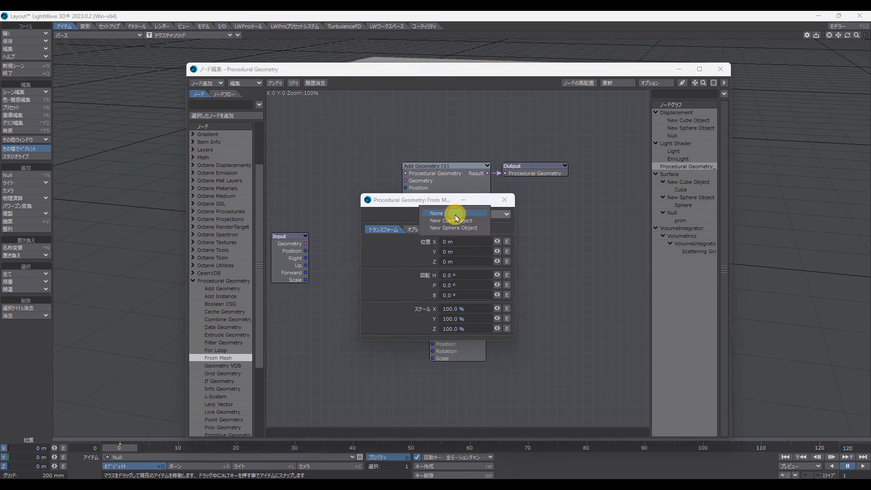
click(447, 221)
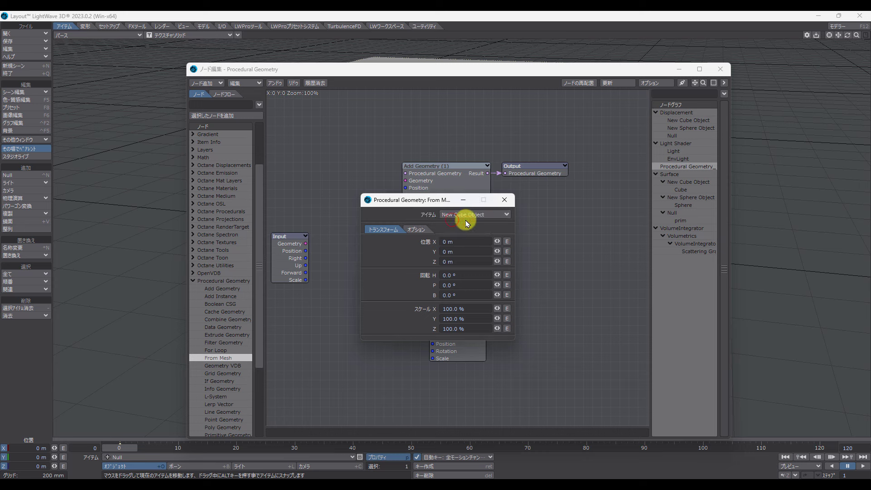
click(504, 200)
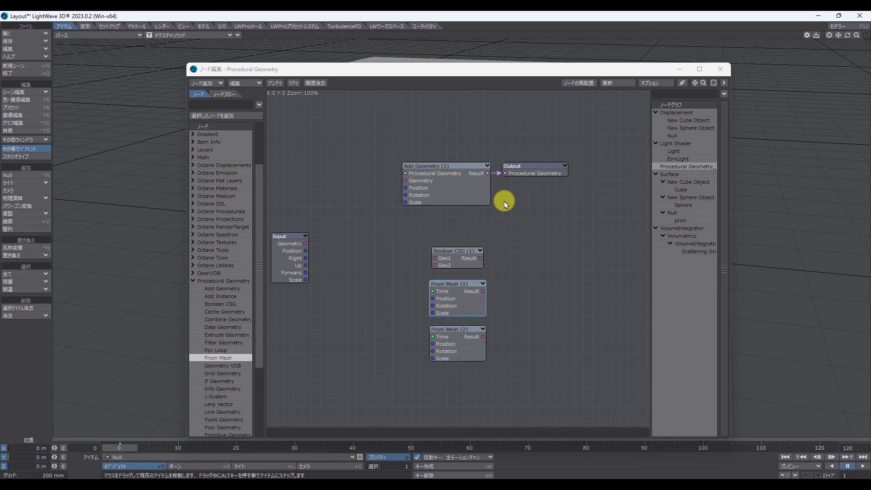
Set the source item of the From Mesh (2) node to New Sphere Object.
click(451, 344)
double_click(451, 344)
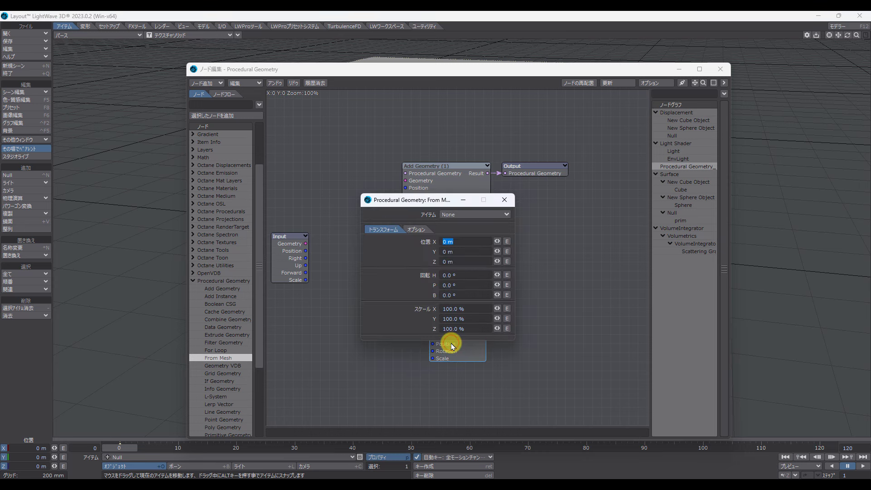
click(461, 214)
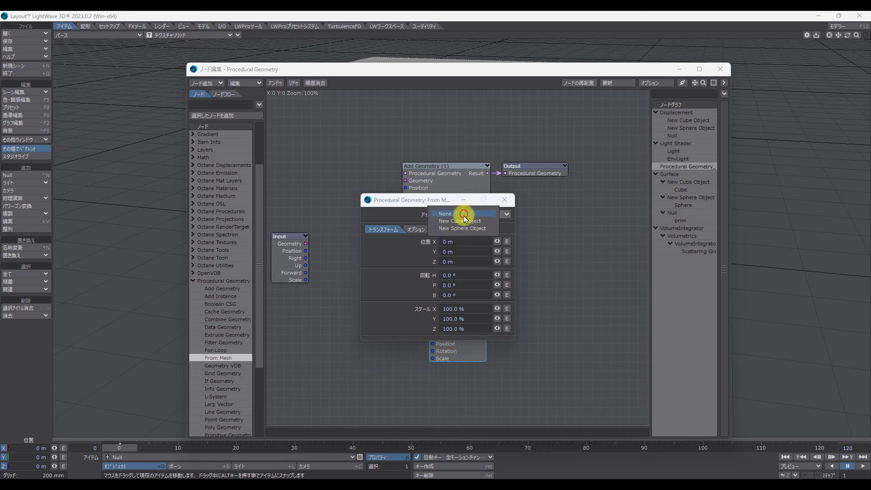
click(462, 228)
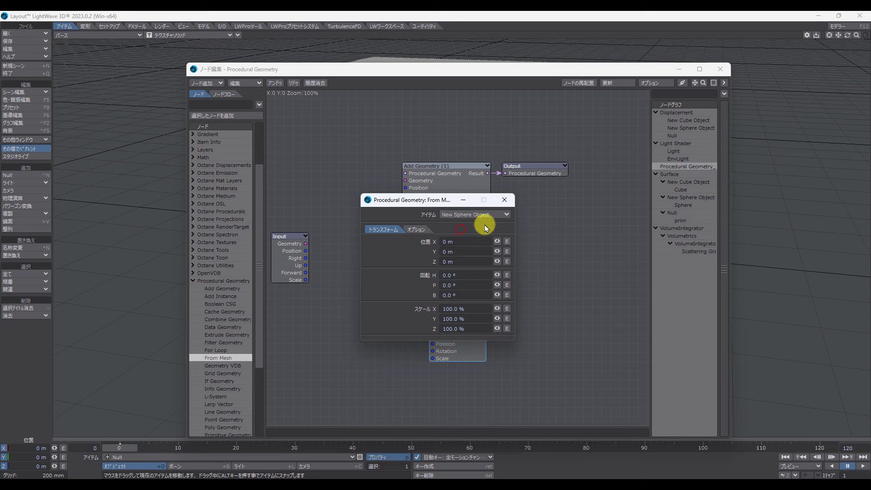
click(505, 201)
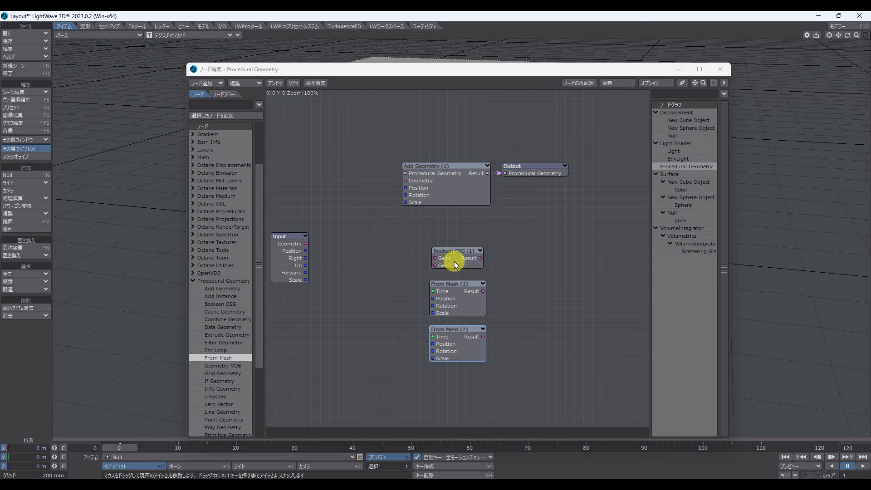
Place the Boolean CSG node beside the From Mesh nodes and connect the cube mesh to Geo1 and the sphere mesh to Geo2.
drag(455, 261, 537, 320)
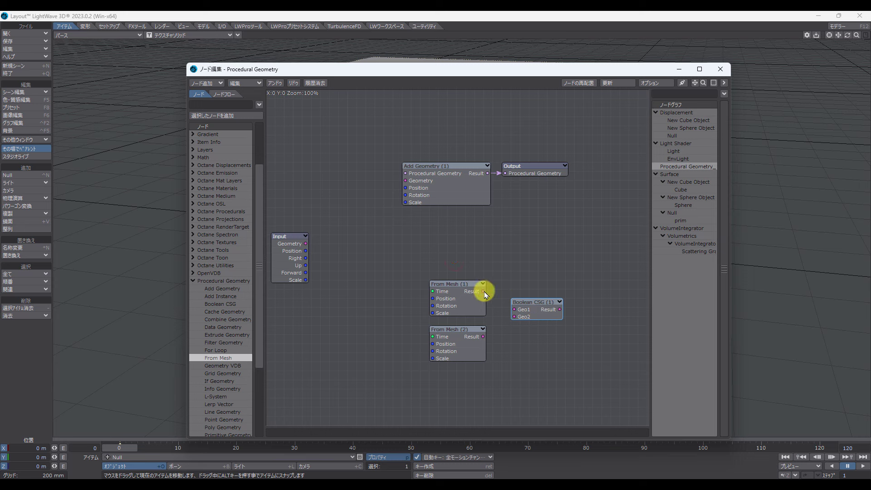
drag(484, 291, 514, 309)
drag(484, 336, 516, 316)
Set the Boolean CSG (1) node's type to subtract (減算).
double_click(532, 313)
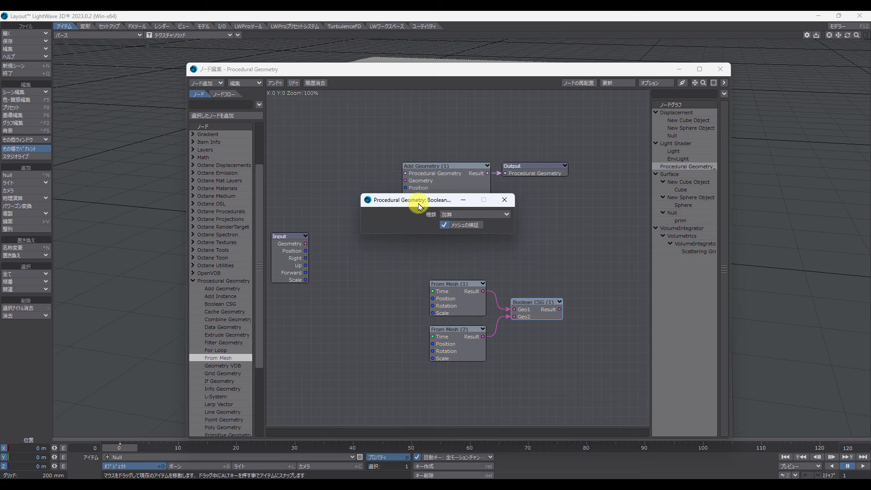
click(465, 214)
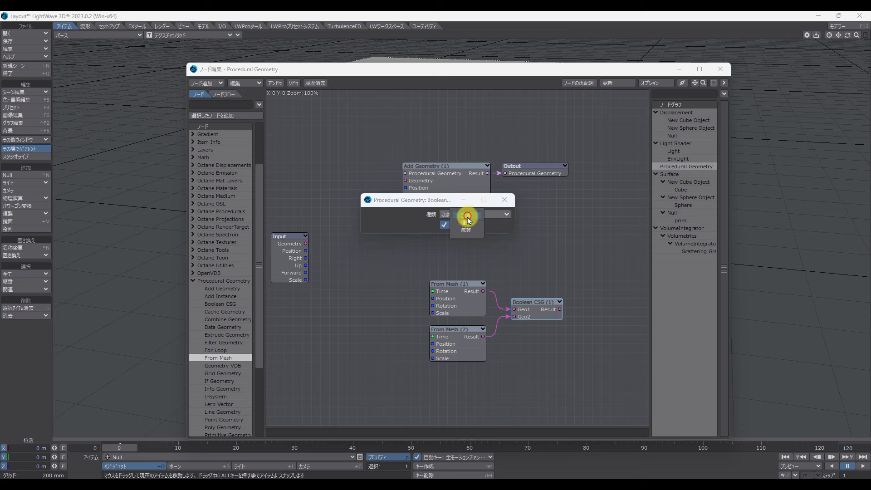
click(463, 231)
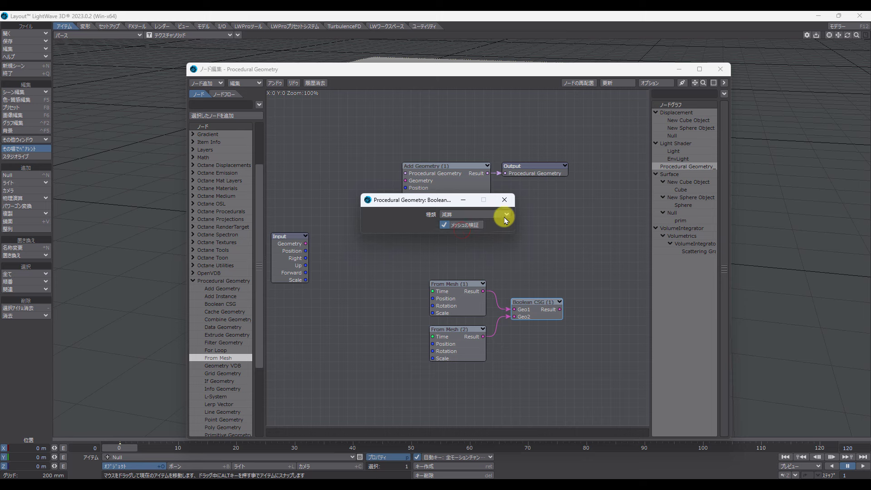
click(506, 201)
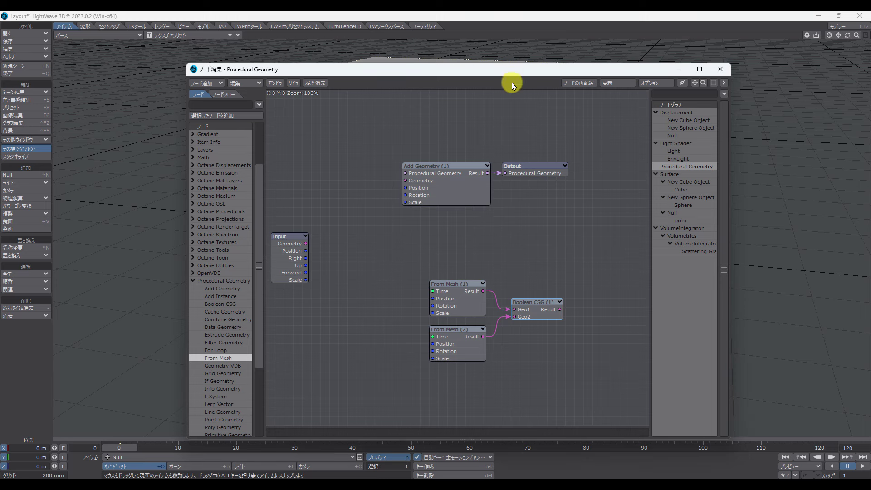
Connect the Boolean CSG (1) result to the Geometry input of Add Geometry (1) and close the node editor.
drag(560, 309, 408, 180)
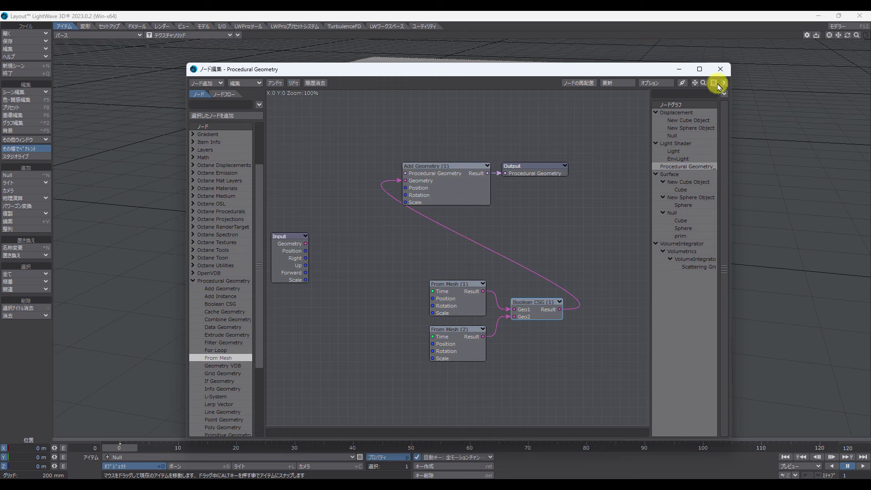
click(719, 69)
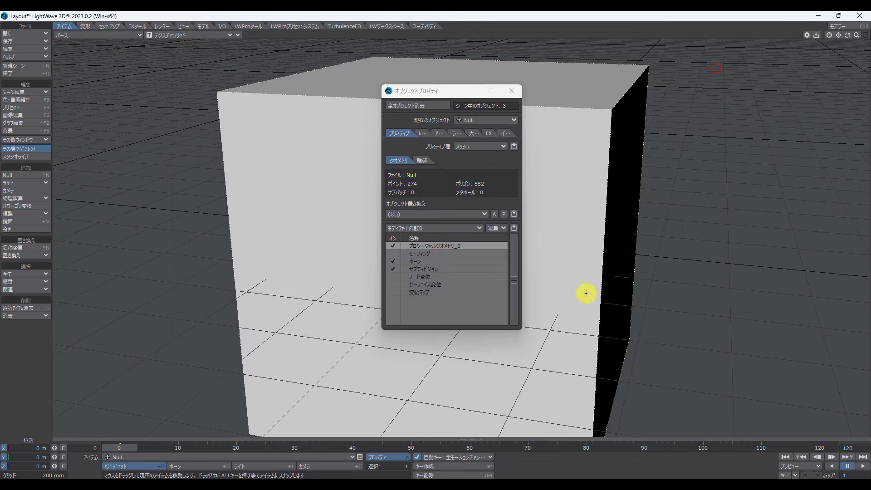
Select New Sphere Object, close the object properties, and try moving the sphere along the X axis.
click(246, 458)
click(245, 448)
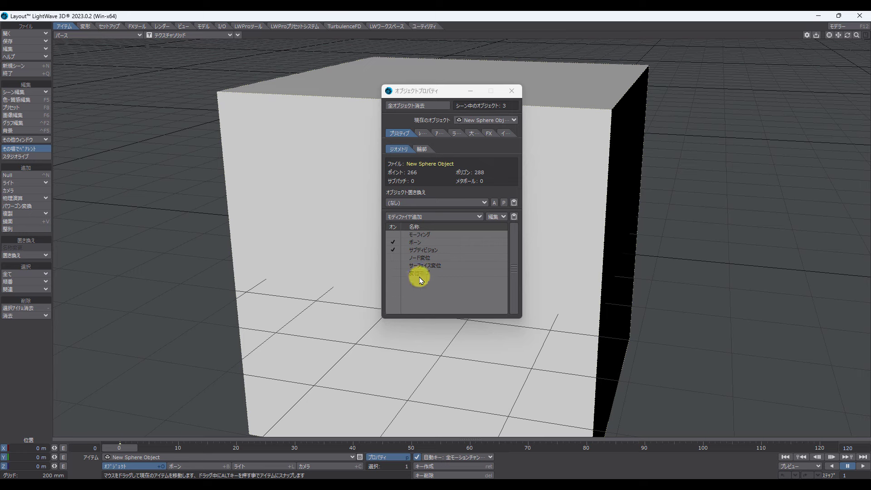
click(512, 90)
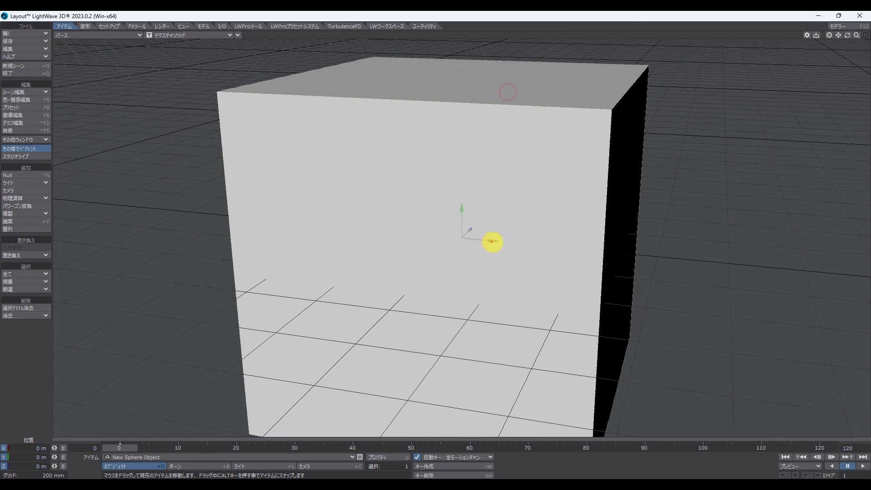
mouse_move(492, 243)
mouse_down()
mouse_move(485, 242)
mouse_move(506, 247)
mouse_move(491, 242)
mouse_up()
key(ctrl+z)
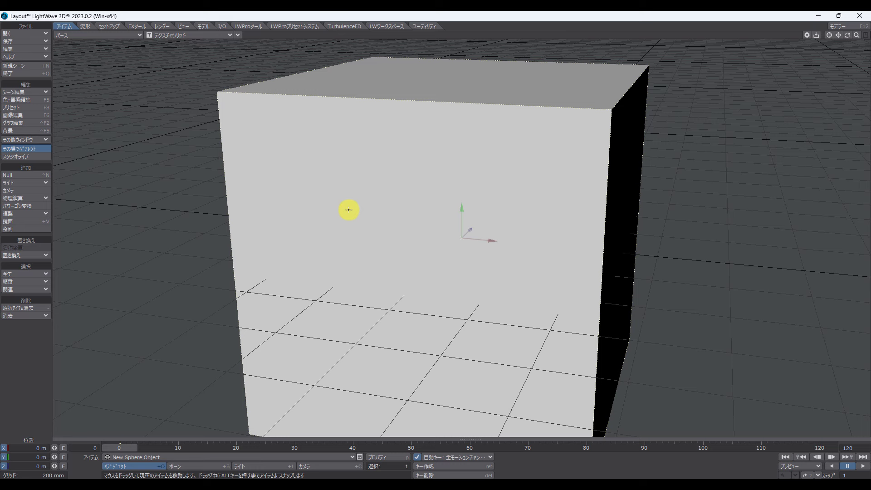
Deactivate and hide New Cube Object and New Sphere Object in the classic Scene Editor.
click(40, 92)
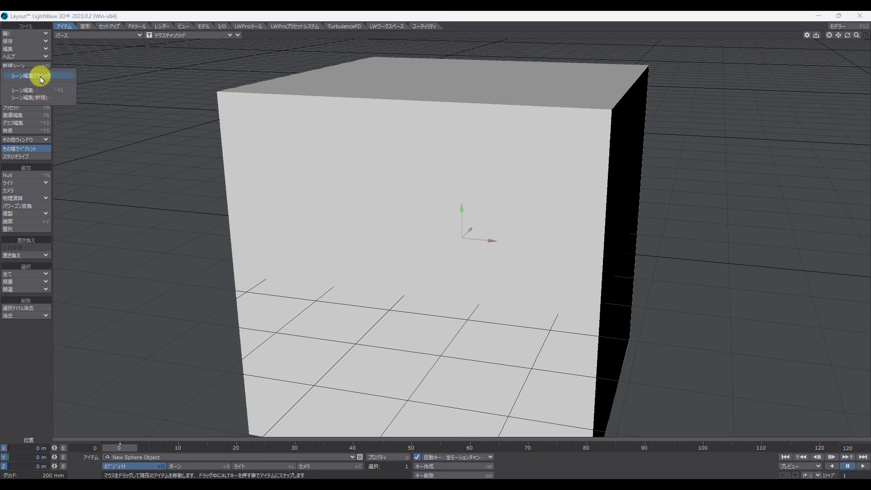
click(43, 78)
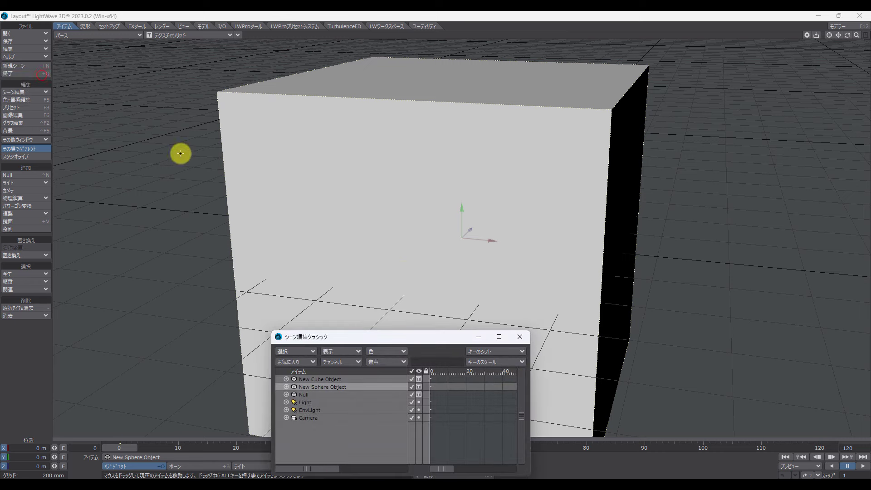
drag(415, 337, 488, 207)
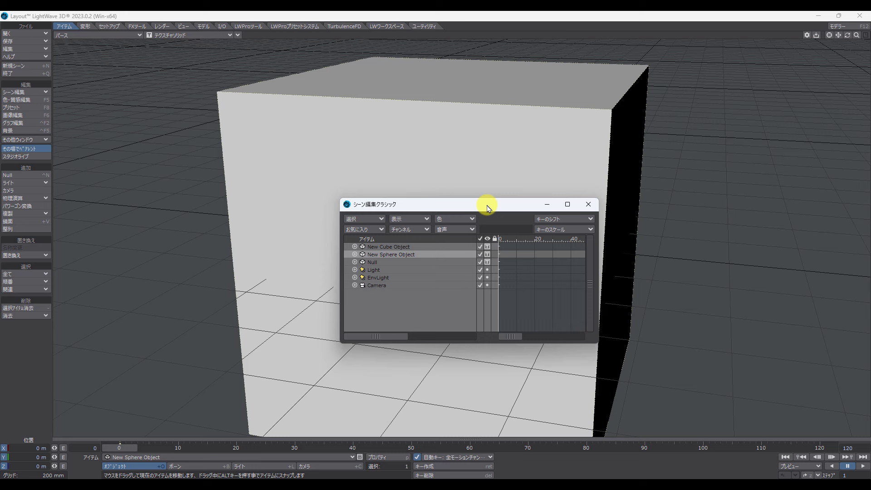
click(480, 254)
click(479, 247)
click(488, 251)
click(487, 224)
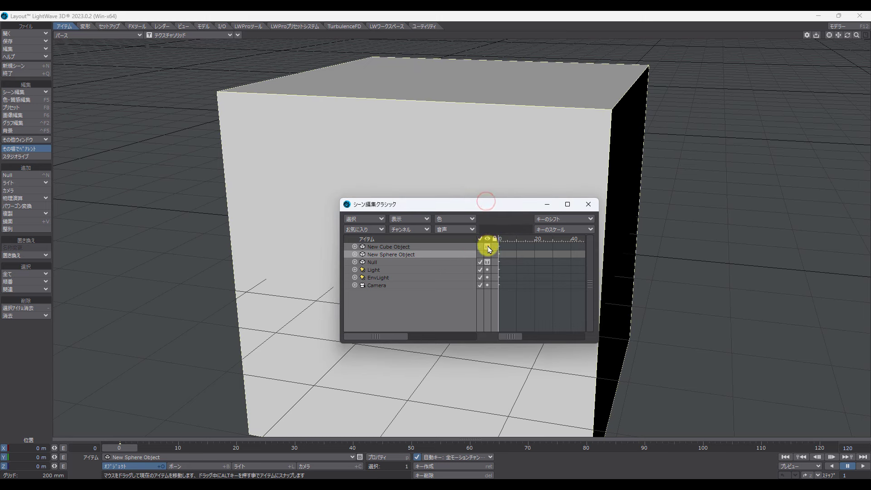
click(488, 247)
click(482, 195)
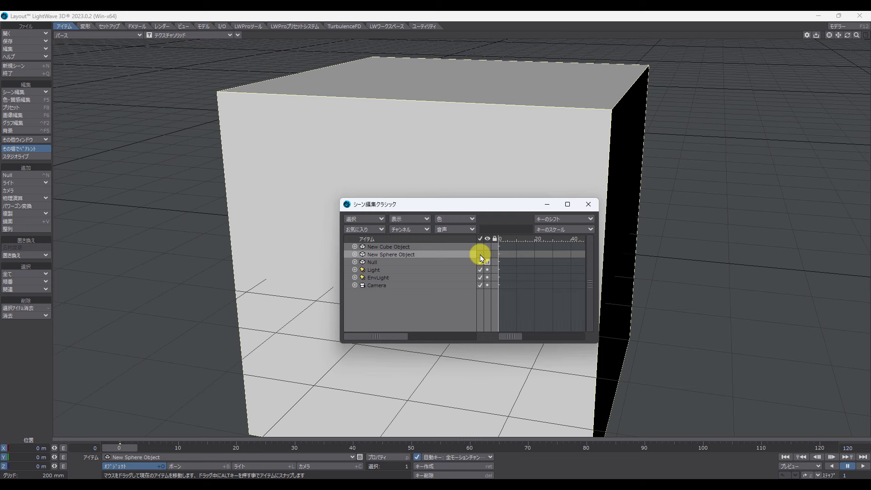
click(583, 205)
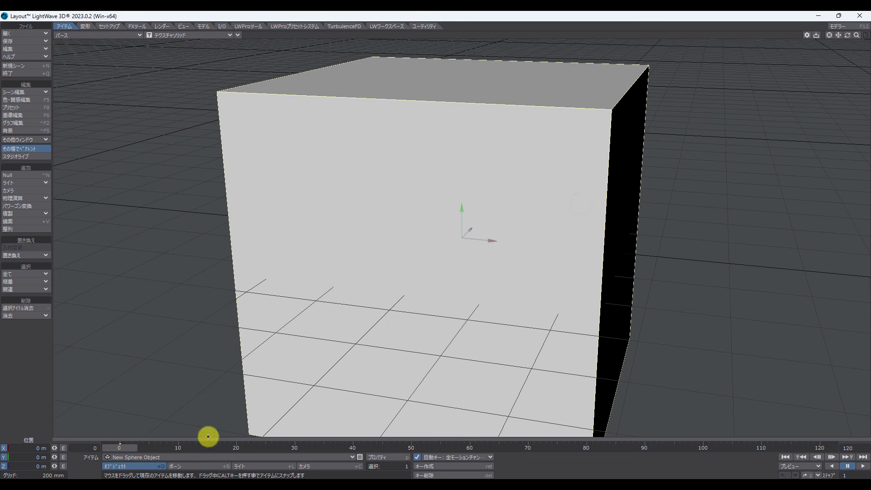
Move New Sphere Object about 563 mm along X so it cuts into the side of the cube.
click(206, 457)
click(207, 456)
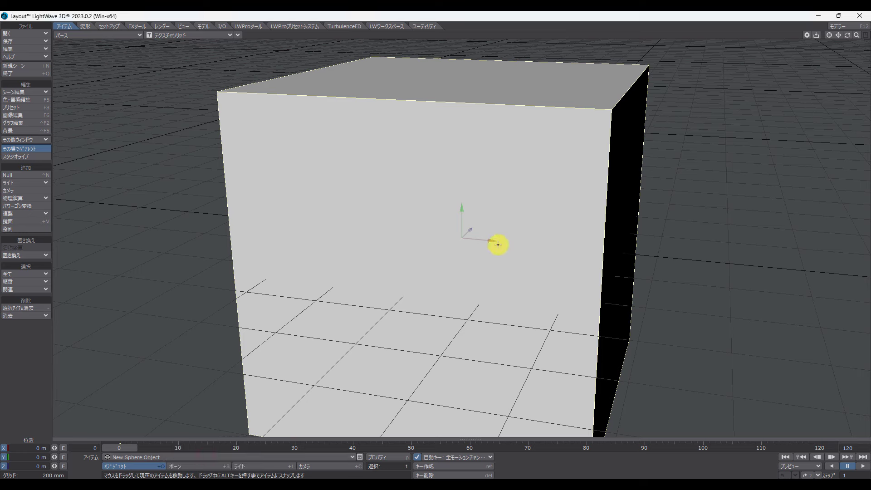
mouse_move(491, 239)
mouse_down()
mouse_move(477, 241)
mouse_move(500, 240)
mouse_up()
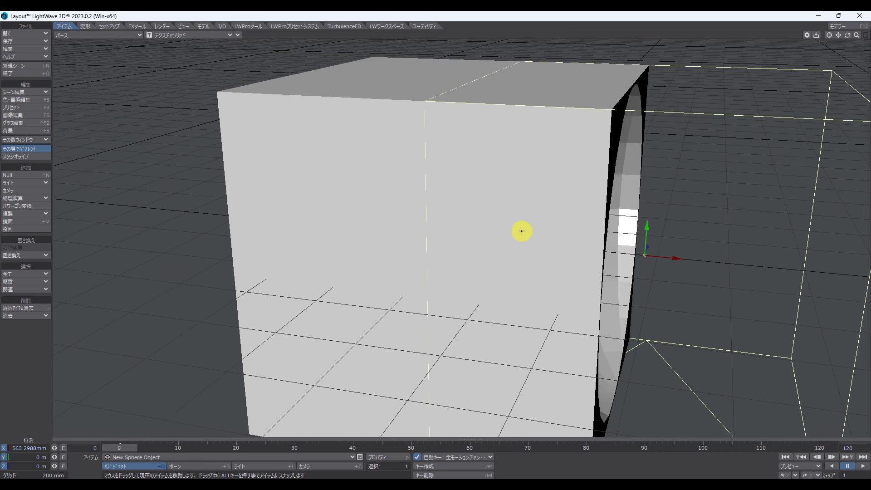
drag(650, 234, 609, 276)
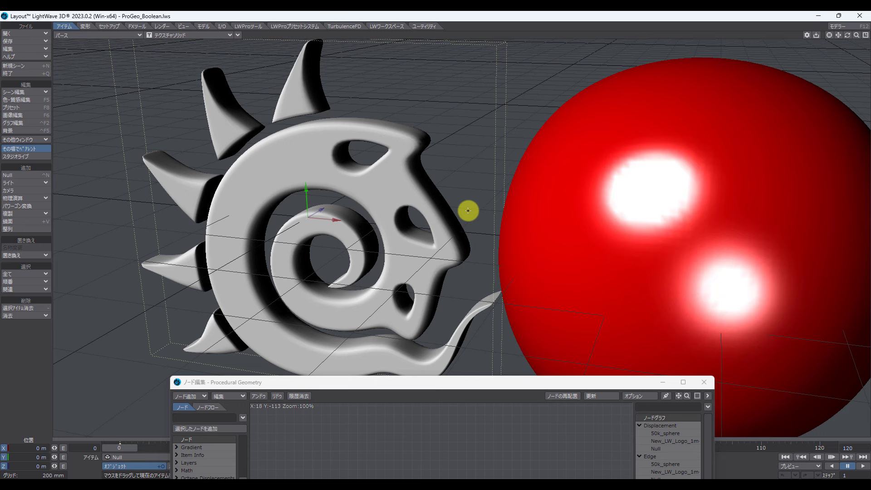
In the ProGeo_Boolean.lws scene, connect the Boolean CSG (1) result to Add Geometry (1)'s Geometry input and dismiss the error dialog.
drag(471, 383, 496, 140)
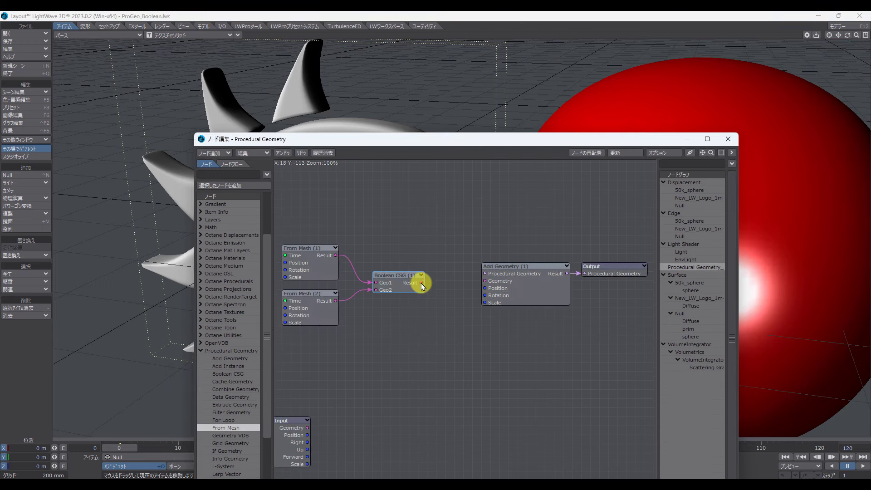
drag(422, 282, 489, 282)
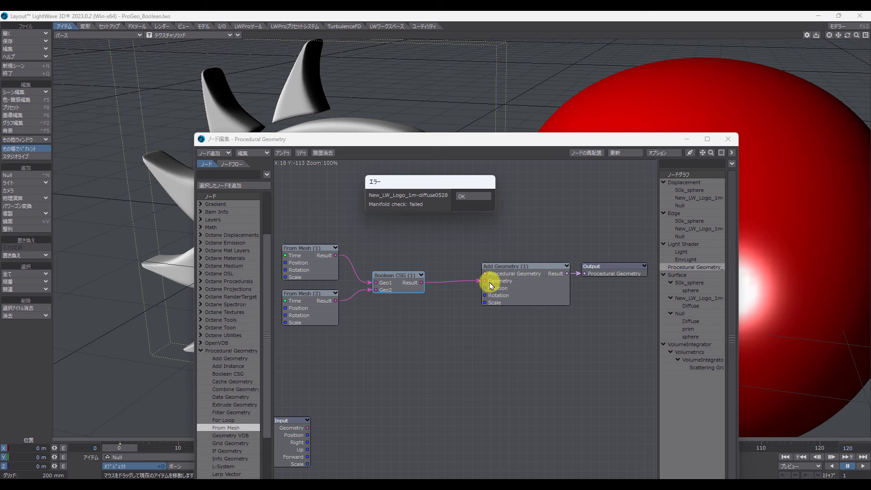
drag(449, 184, 463, 208)
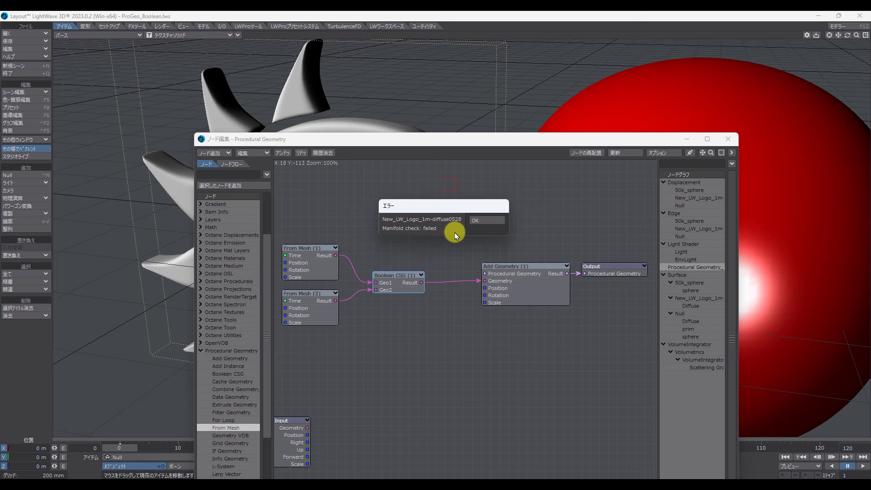
click(482, 221)
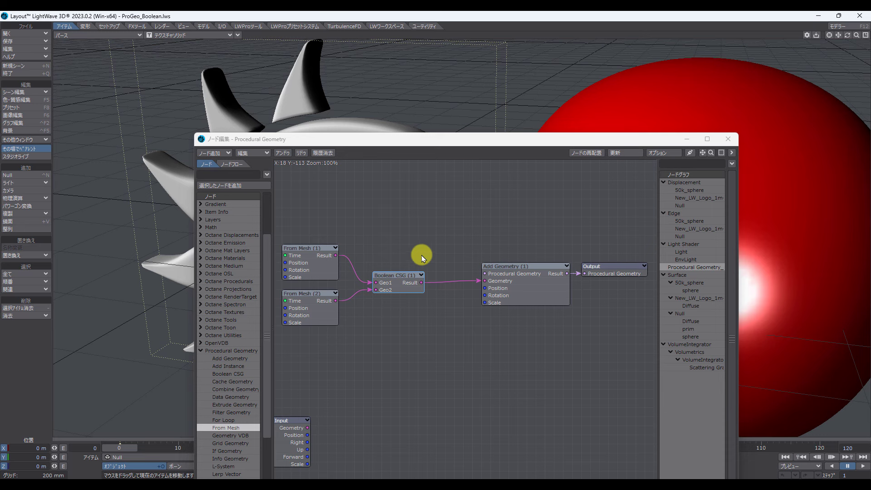
Turn off mesh verification (メッシュの検証) in the Boolean CSG (1) node and minimize the node editor.
double_click(402, 284)
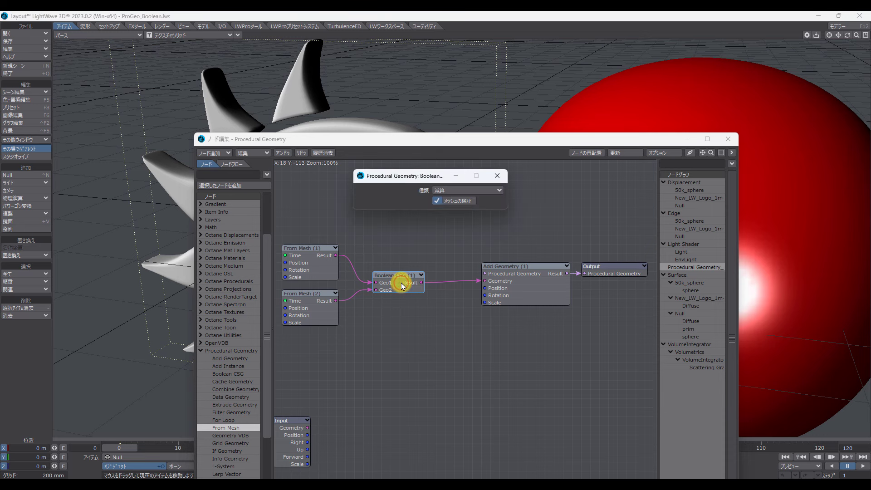
click(459, 204)
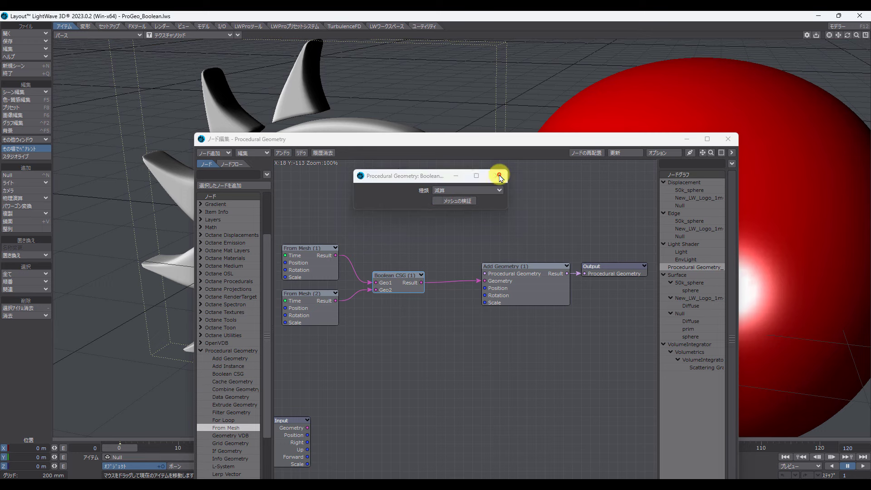
click(498, 176)
click(687, 139)
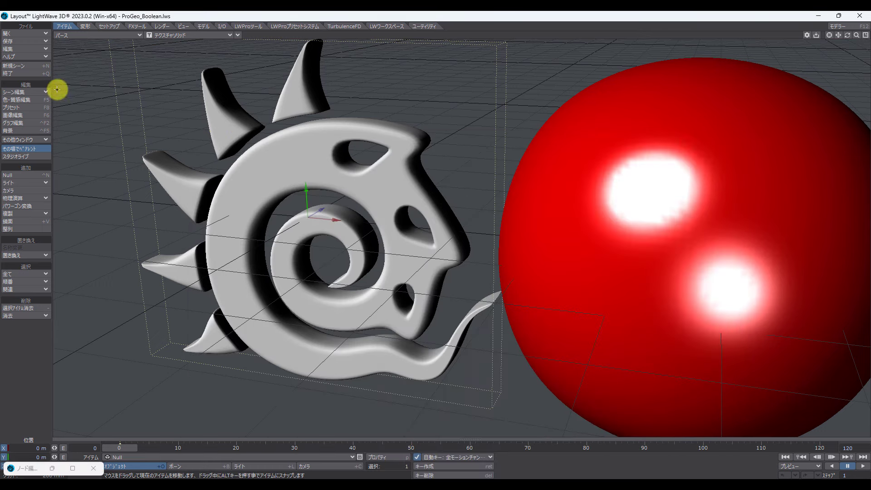
Hide 50k_sphere in the classic Scene Editor and close the editor.
click(40, 92)
click(40, 90)
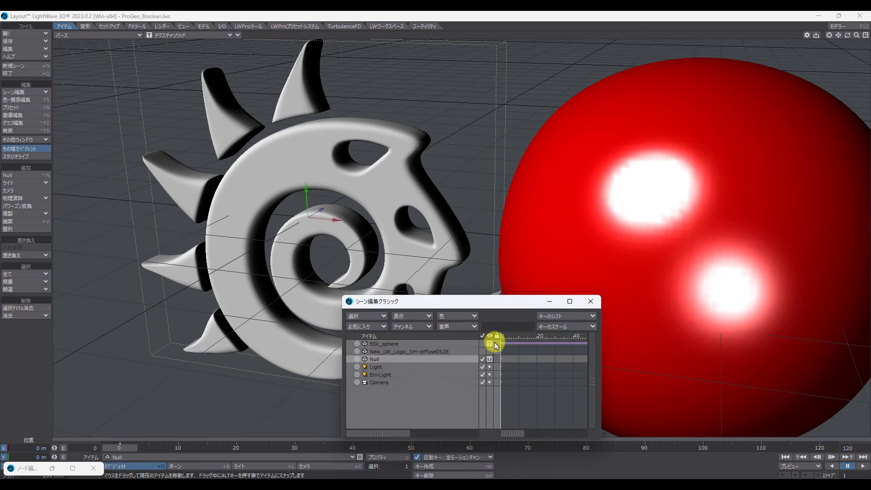
click(490, 346)
click(486, 302)
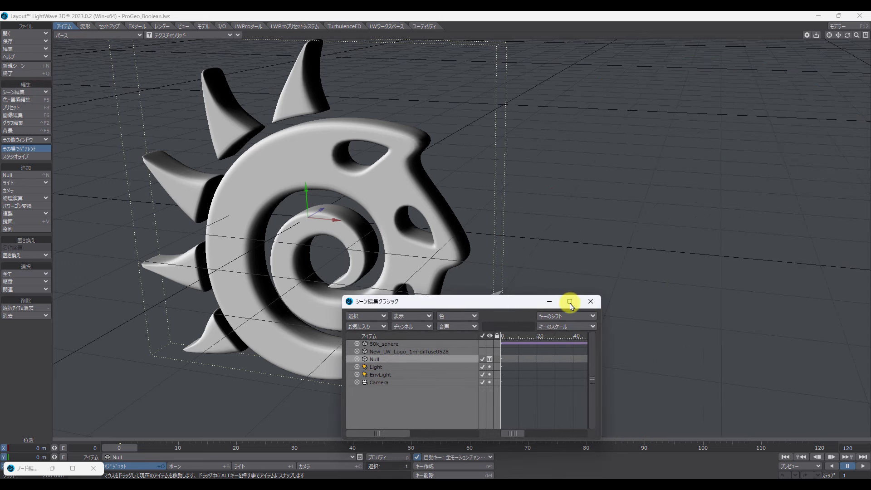
click(591, 301)
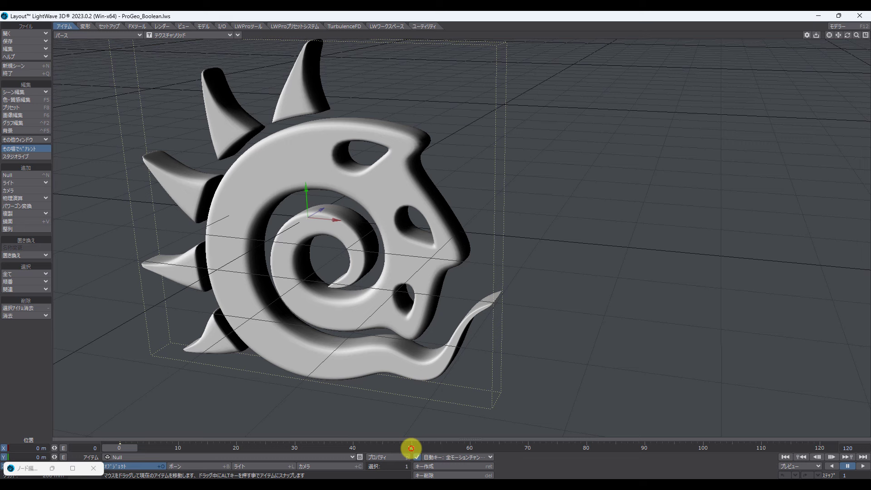
Scrub the timeline to view the animated Boolean cut through the logo.
click(411, 448)
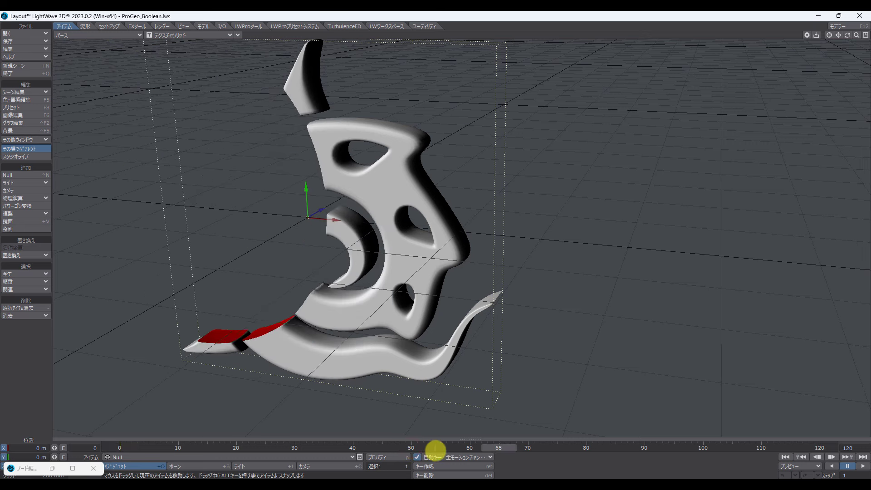
click(329, 441)
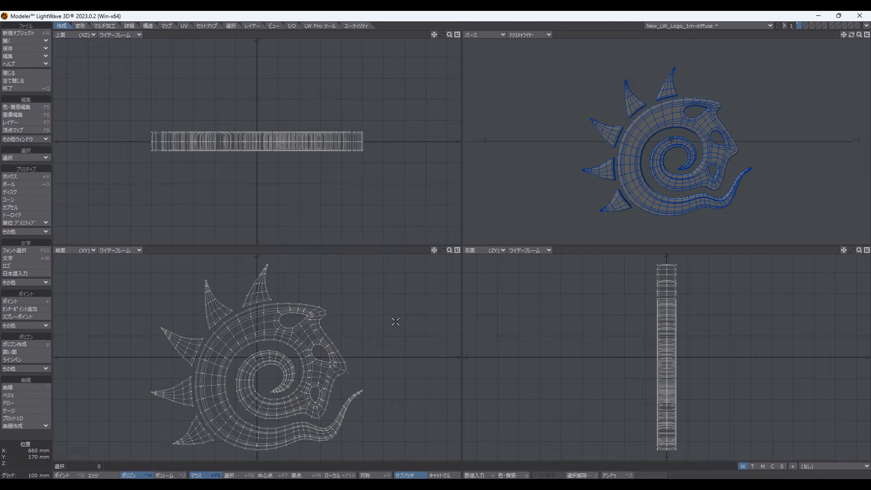
In Modeler, merge the points of the New_LW_Logo_1m-diffuse mesh with the automatic (自動) type.
key(m)
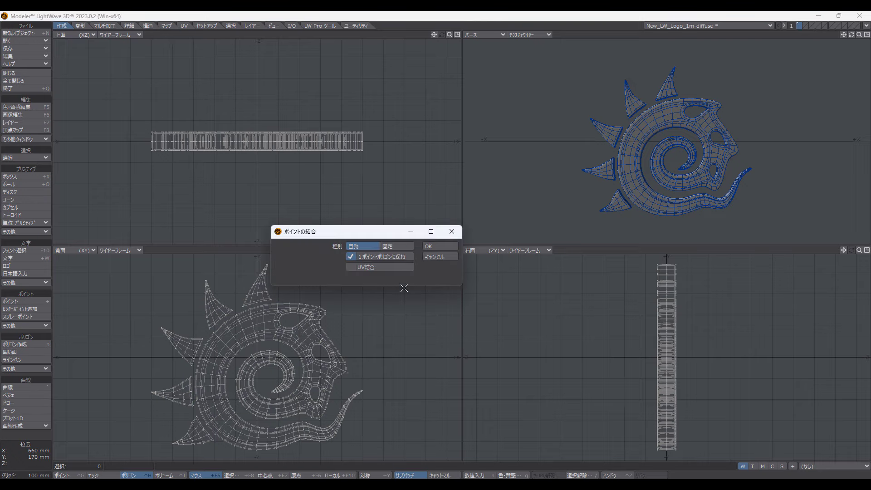
click(432, 248)
click(434, 246)
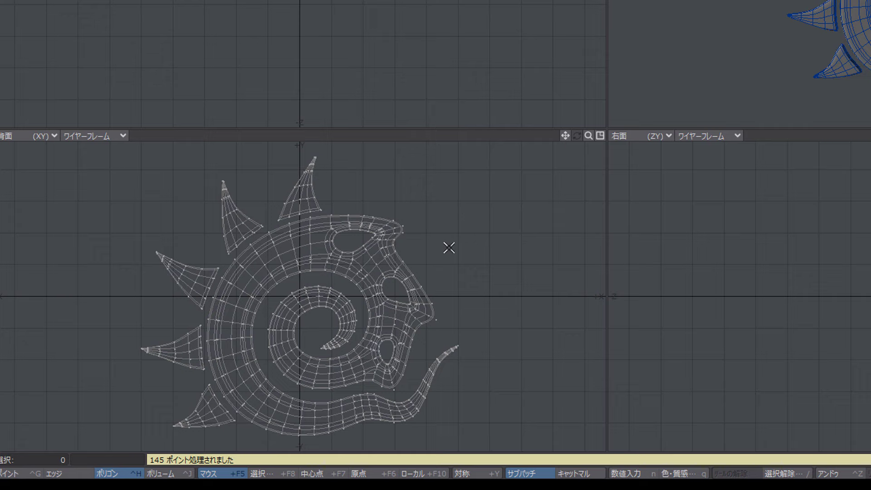